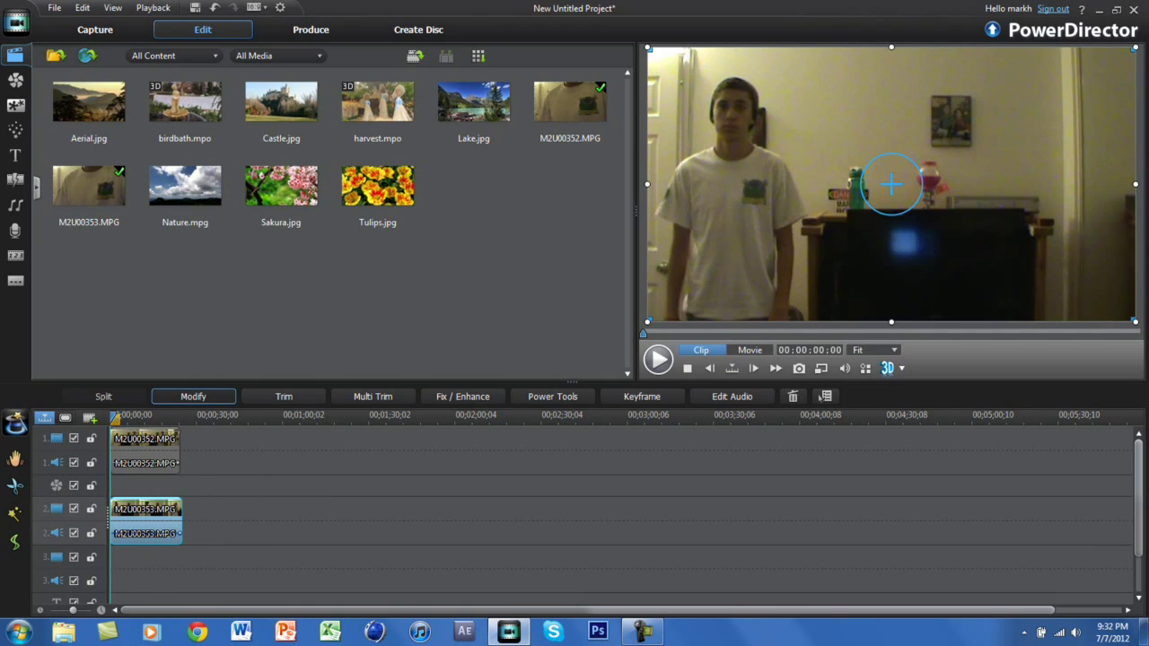
# - Apply the half-white/half-black mask shape to the M2U00353 clip in PiP Designer
pyautogui.click(193, 396)
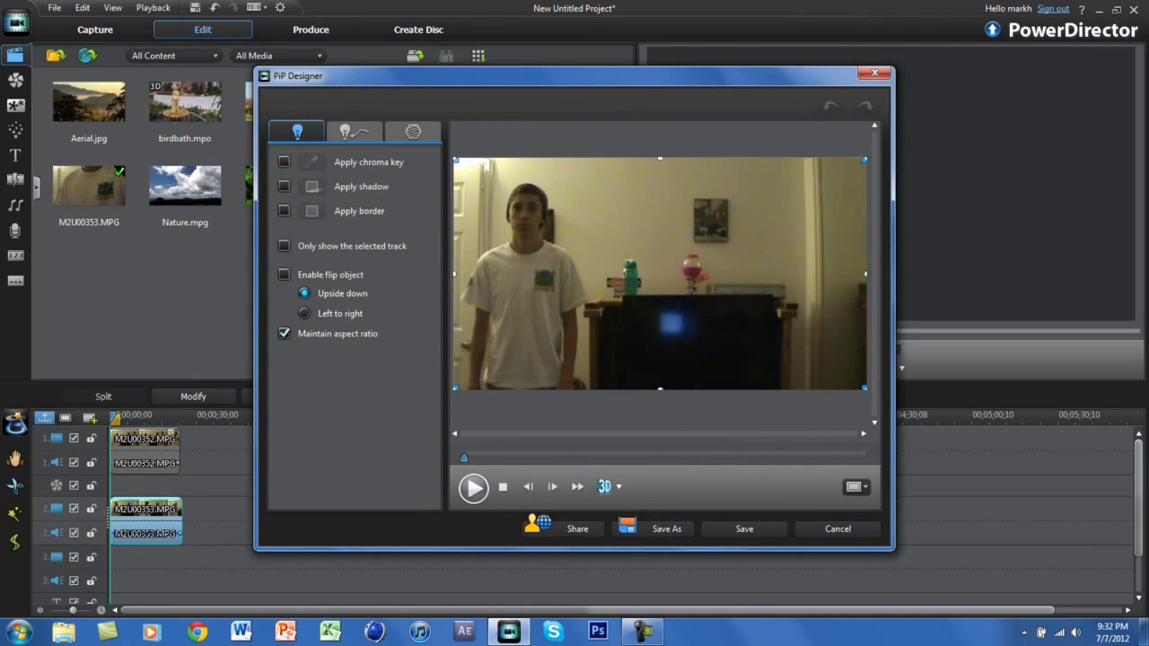
pyautogui.click(413, 132)
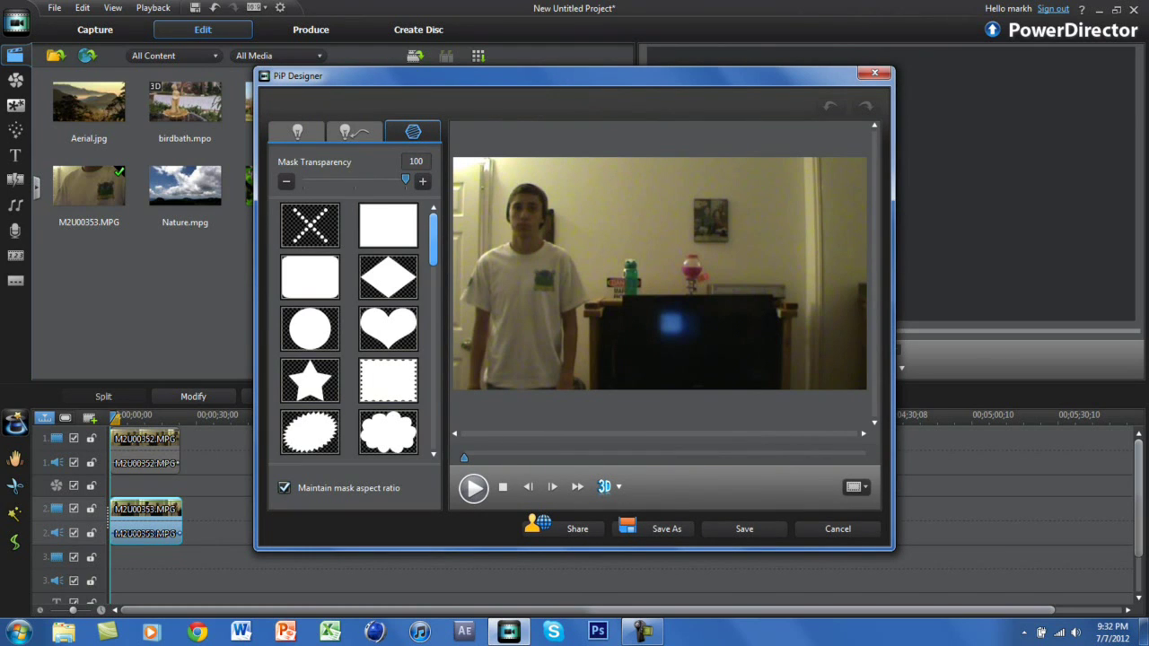
pyautogui.scroll(-5, 356, 331)
pyautogui.scroll(-5, 356, 330)
pyautogui.scroll(-5, 357, 331)
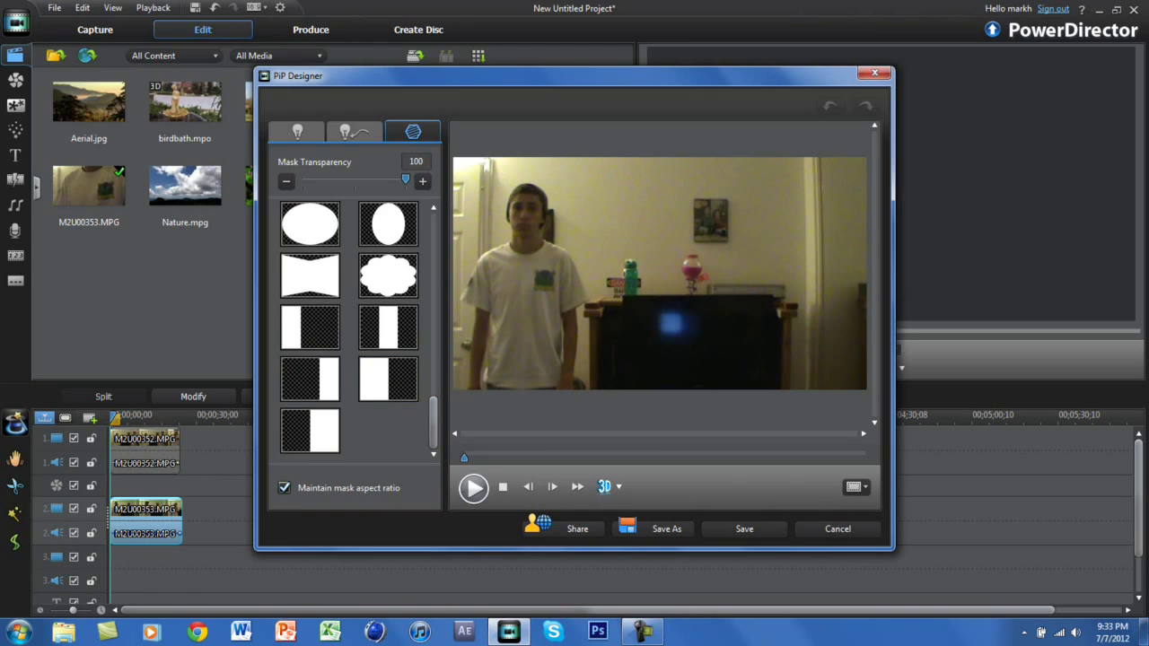
pyautogui.press('Left')
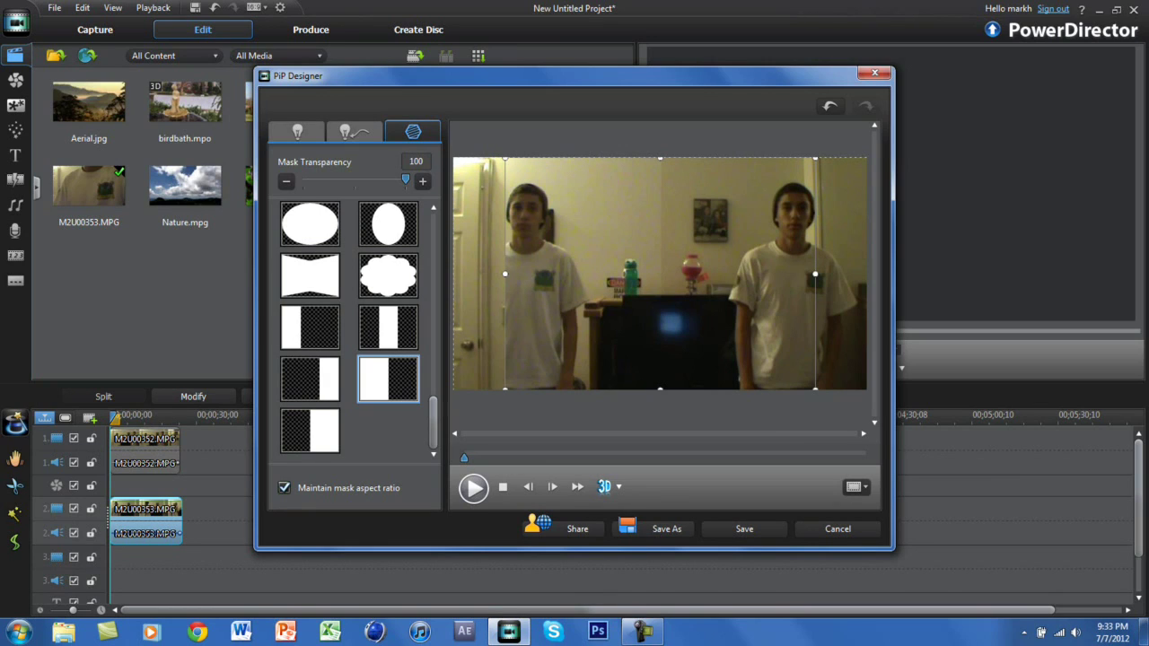
# - Nudge the mask left so both figures show side by side, then save the mask
pyautogui.press('Left')
pyautogui.press('Left')
pyautogui.press('Left')
pyautogui.press('Left')
pyautogui.press('Left')
pyautogui.press('Left')
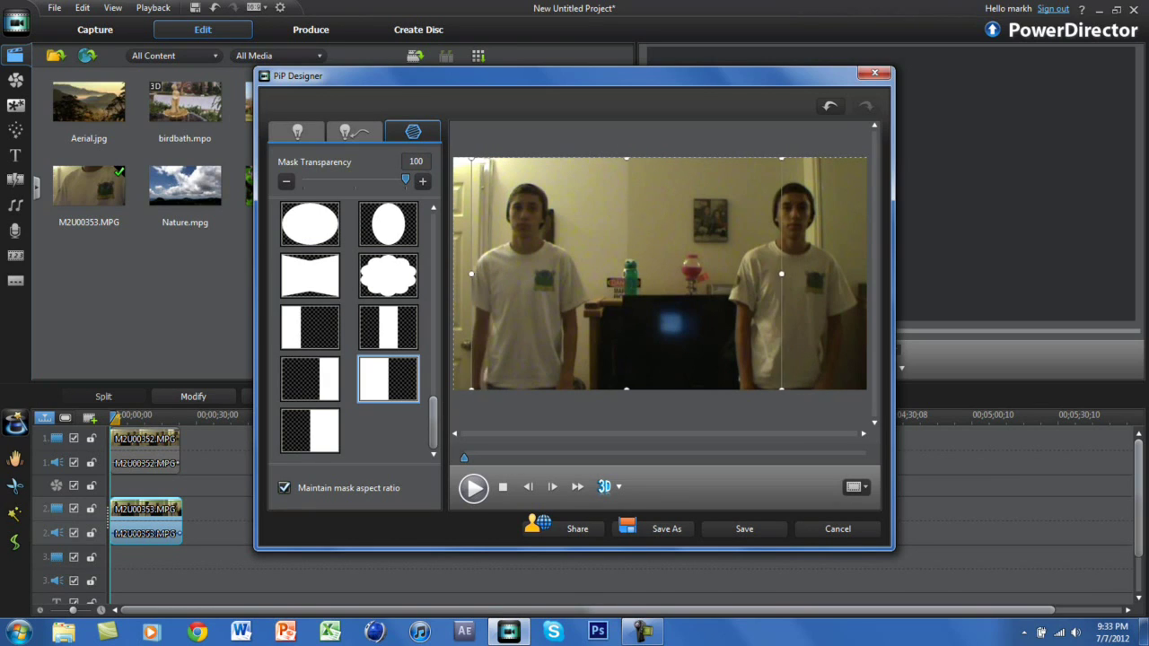
pyautogui.press('Left')
pyautogui.press('Left')
pyautogui.press('Left')
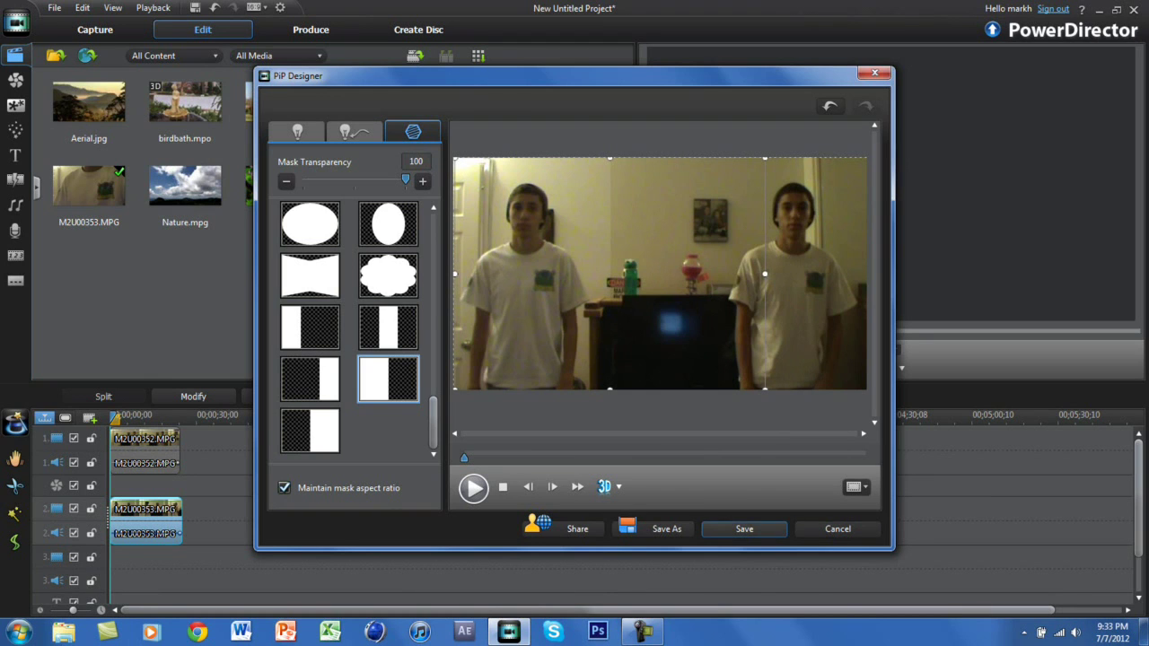
pyautogui.press('Return')
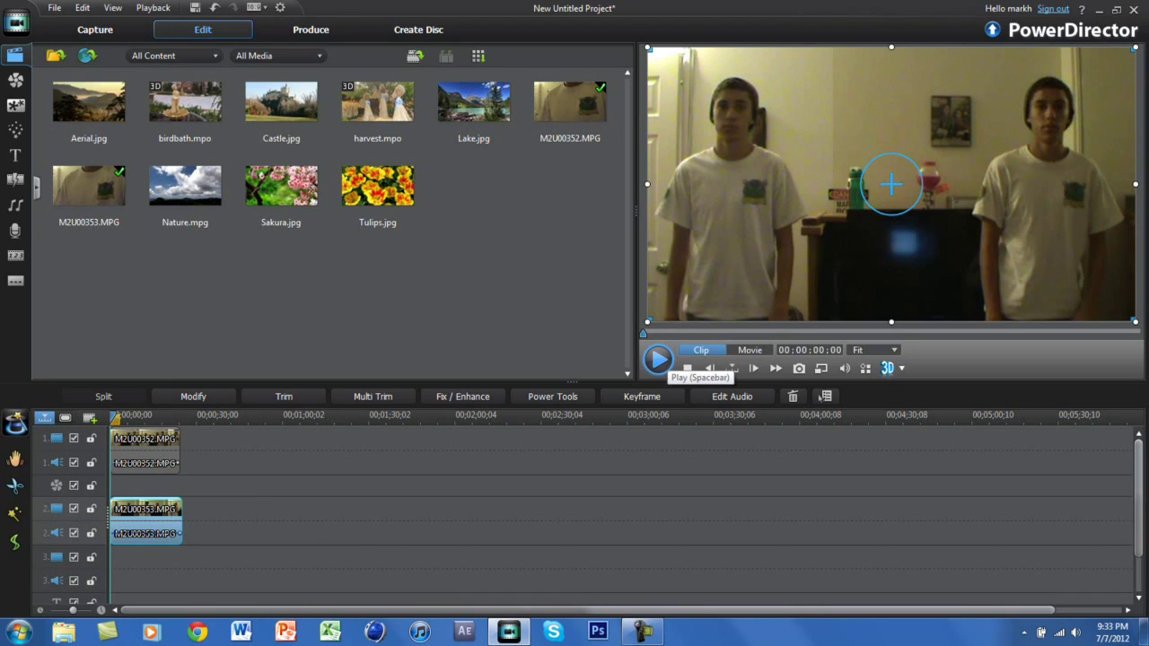
# - Play the combined clip in the main preview to watch both figures side by side
pyautogui.click(658, 359)
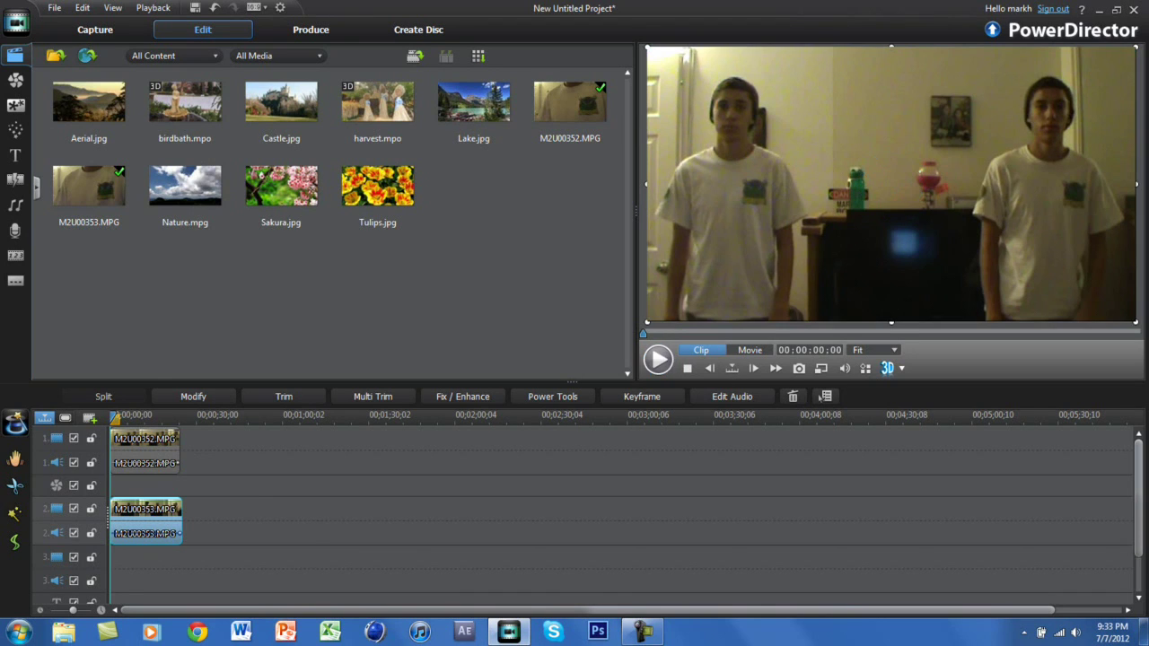